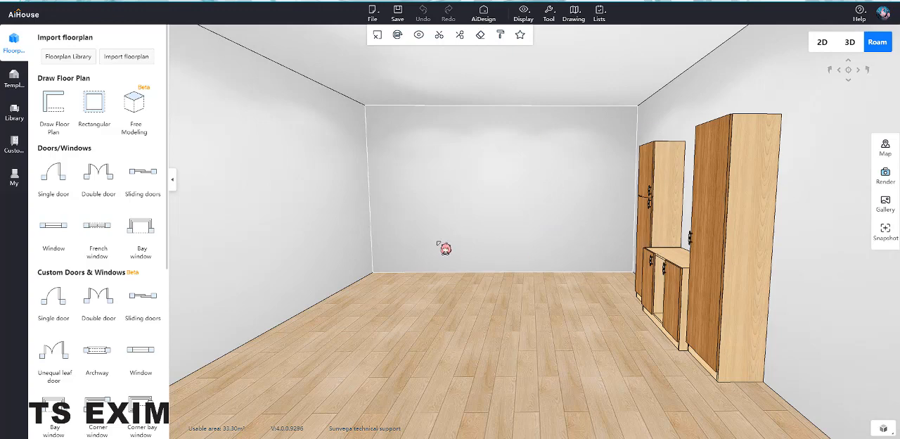
Step: Open the tall cabinet nearest the viewer in System Cabinet design
drag(432, 281, 460, 263)
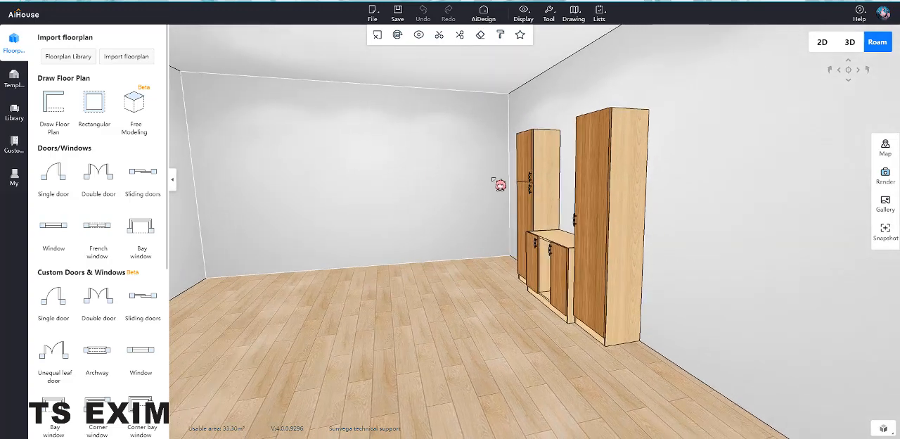
drag(535, 219, 521, 206)
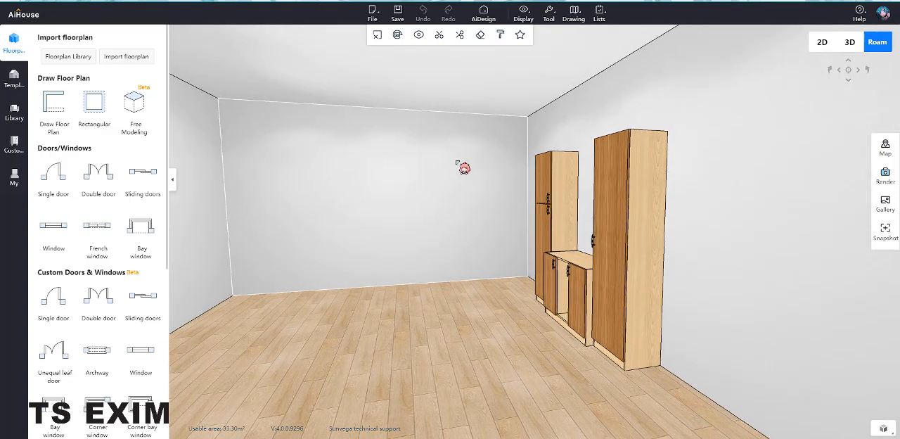
click(467, 125)
click(749, 421)
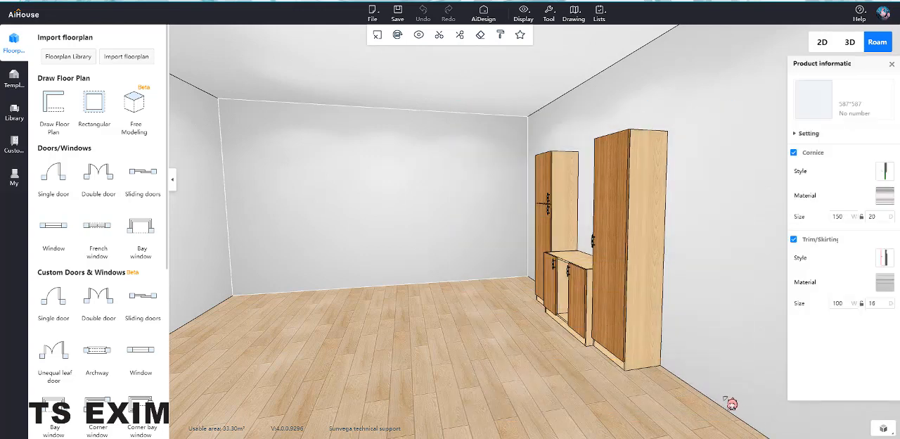
click(641, 211)
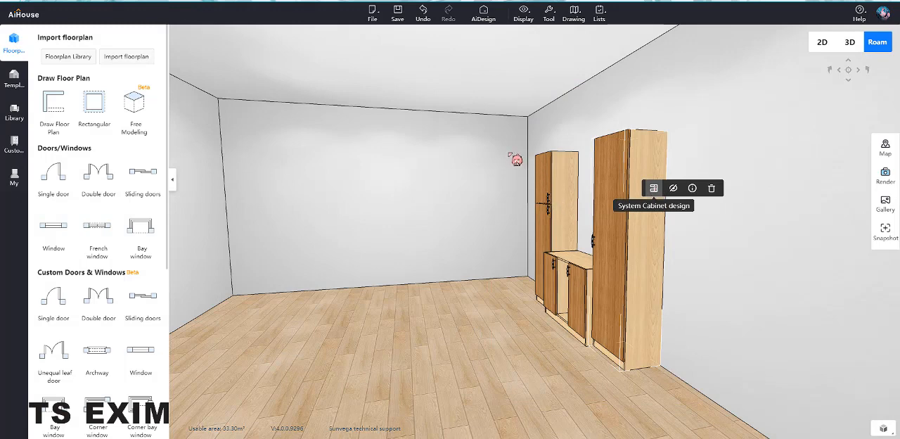
click(653, 188)
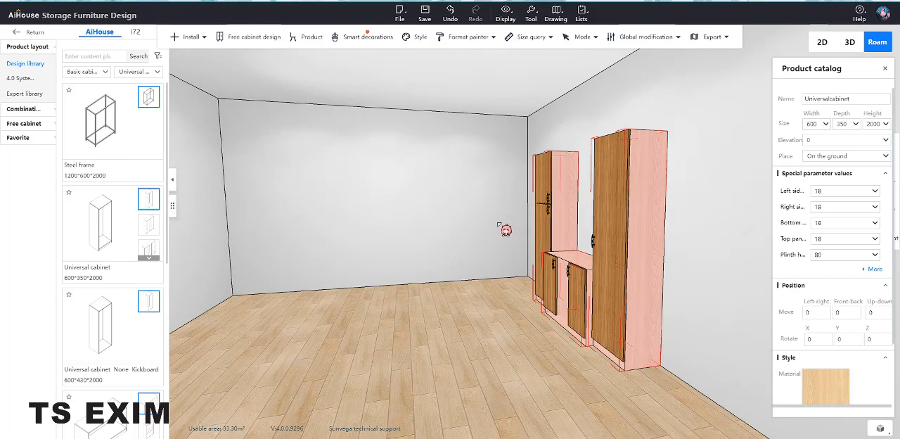
Step: Group the selected cabinets into a combination named Cabinet_01 and save it to the yolo favorites collection
key(ctrl+g)
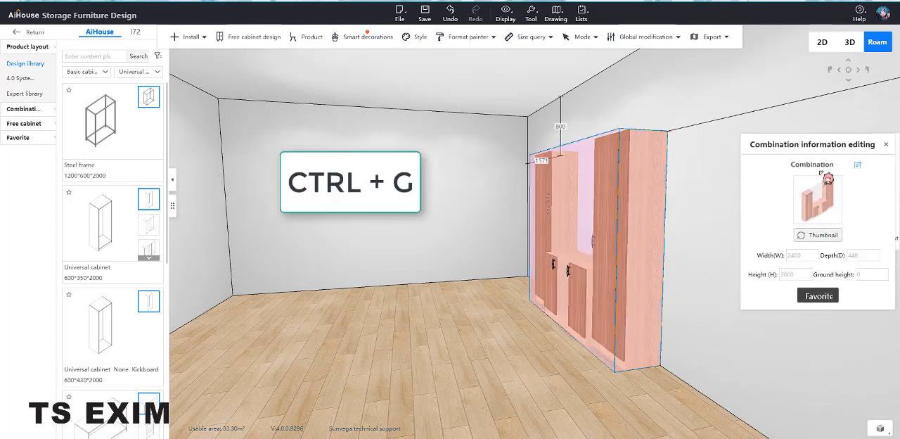
click(858, 165)
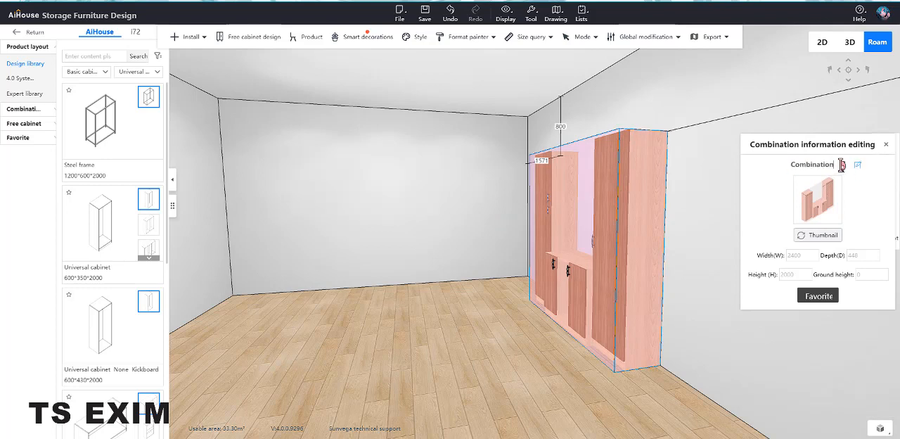
text(Cabinet_01)
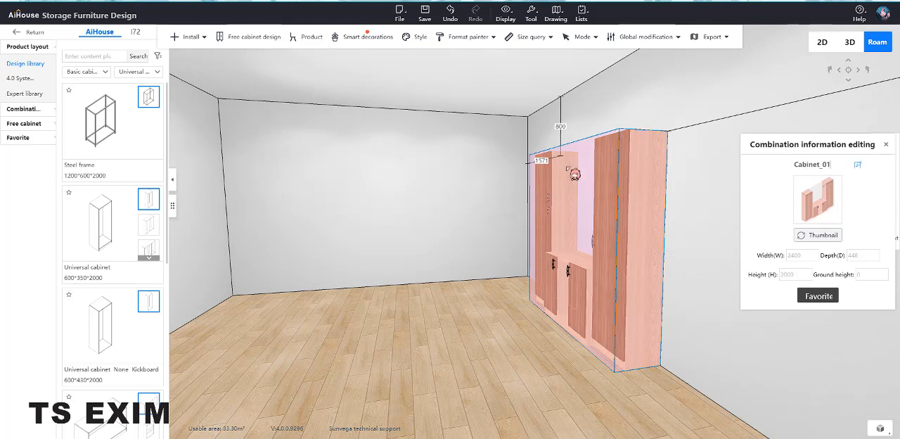
click(831, 298)
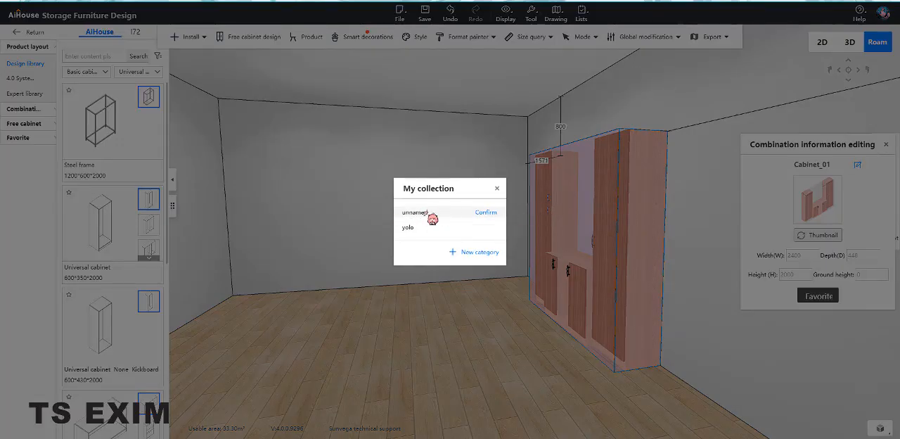
click(485, 228)
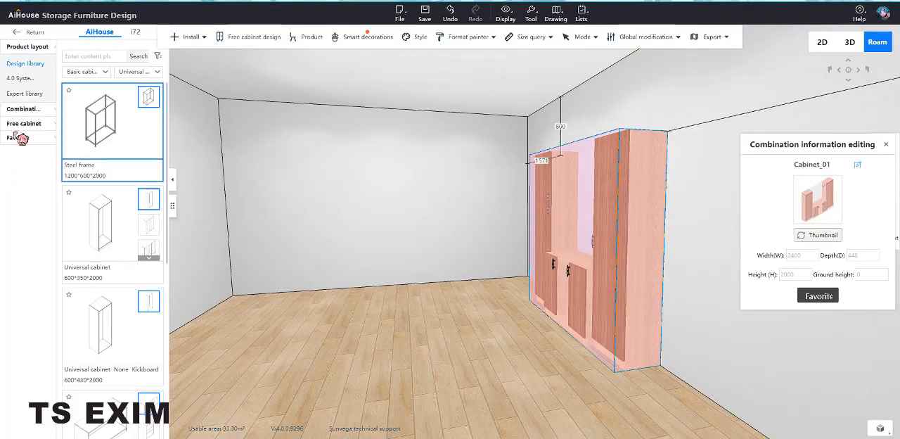
Step: Place a copy of Cabinet_01 from the yolo favorites category on the floor opposite the original cabinets
click(28, 141)
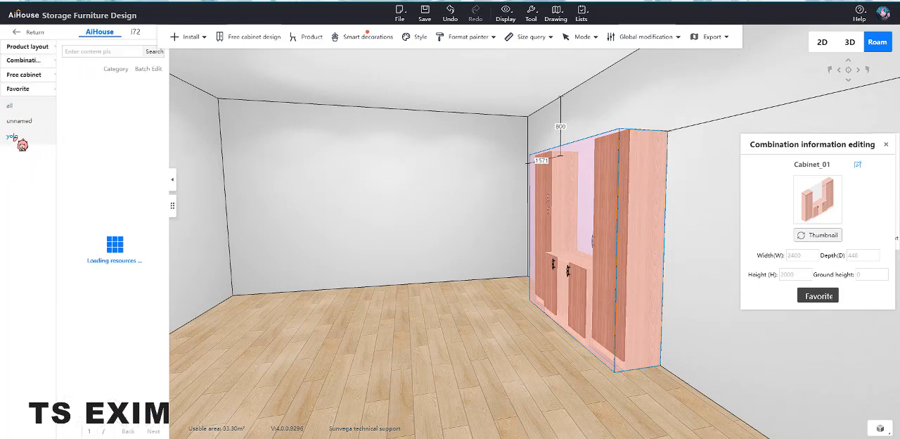
click(14, 137)
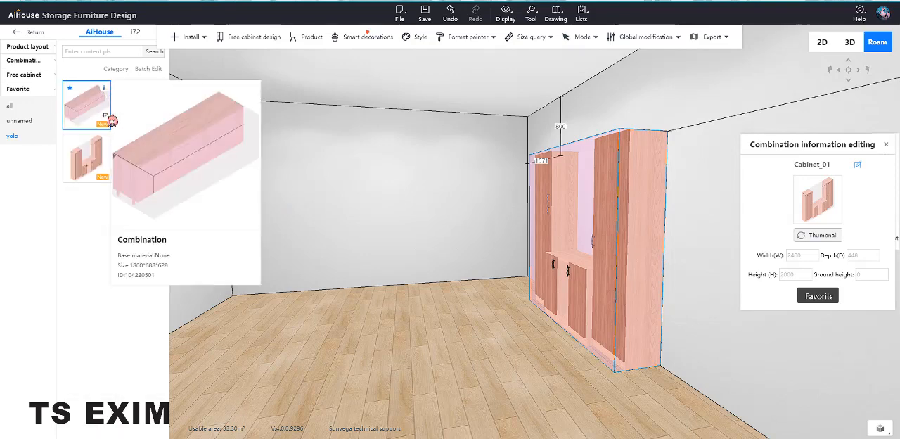
right_drag(421, 294, 384, 275)
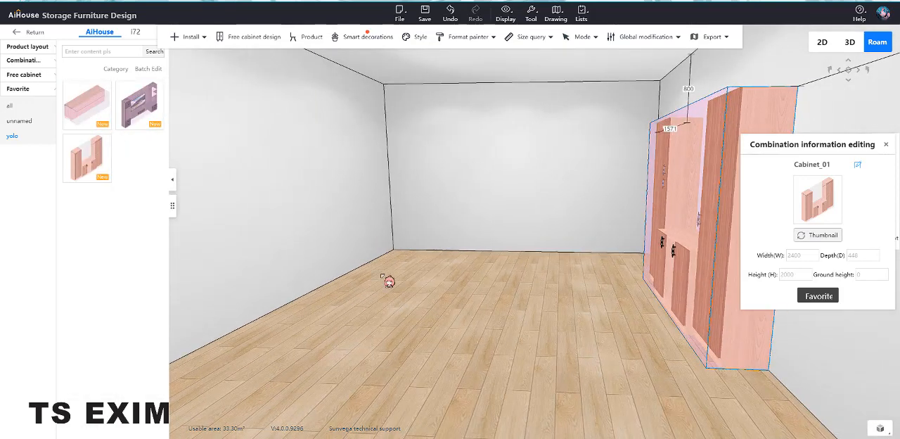
drag(83, 162, 363, 312)
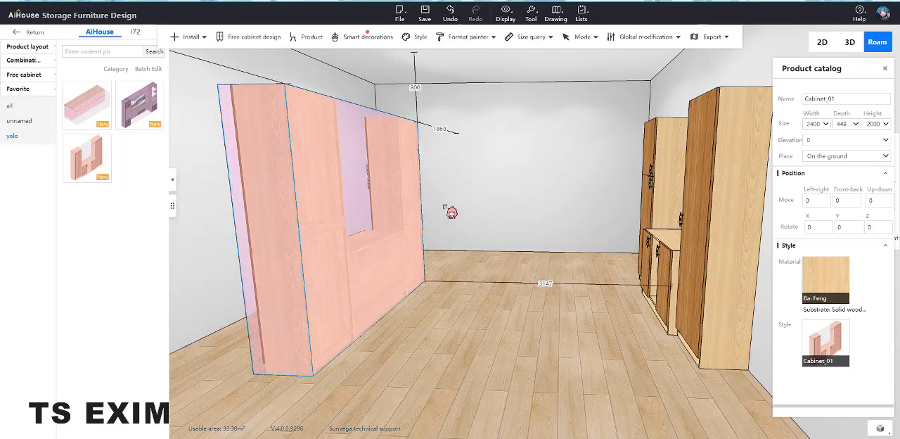
Step: Turn on three-axis movement for the placed Cabinet_01 copy and clear the selection
middle_drag(435, 204, 435, 220)
key(c)
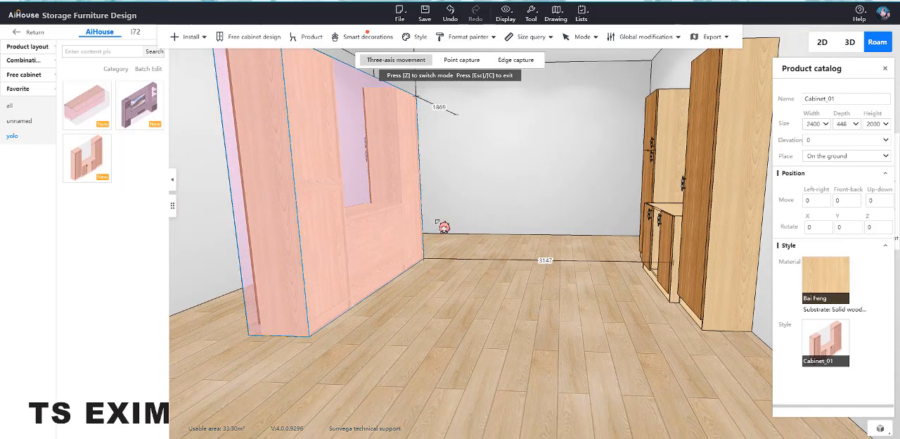
middle_drag(455, 171, 452, 265)
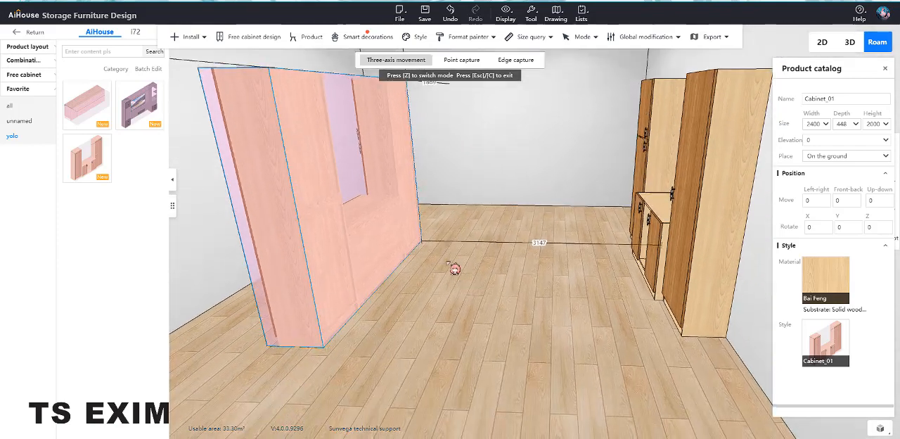
key(z)
click(381, 60)
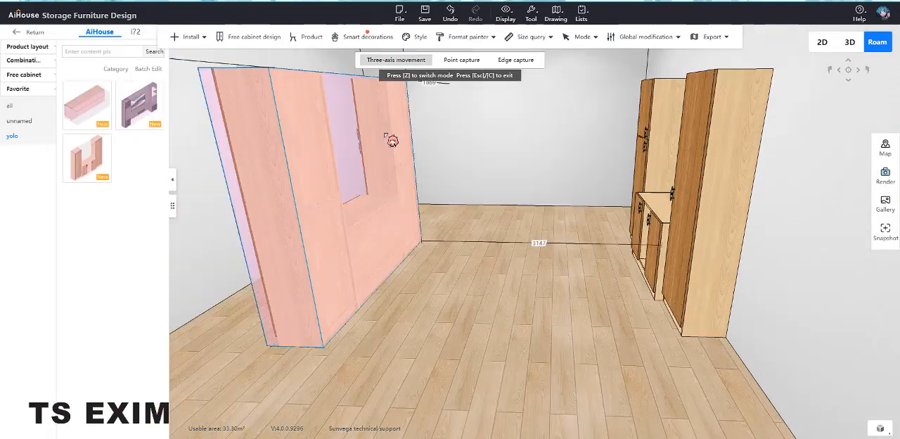
middle_drag(427, 209, 417, 228)
click(356, 262)
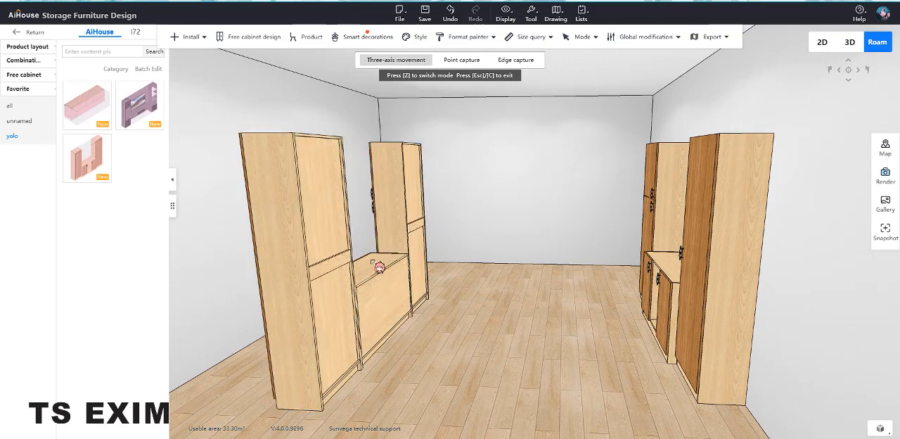
Step: Switch the selection between the single horizontal base cabinet and the whole placed Cabinet_01 combination
click(383, 284)
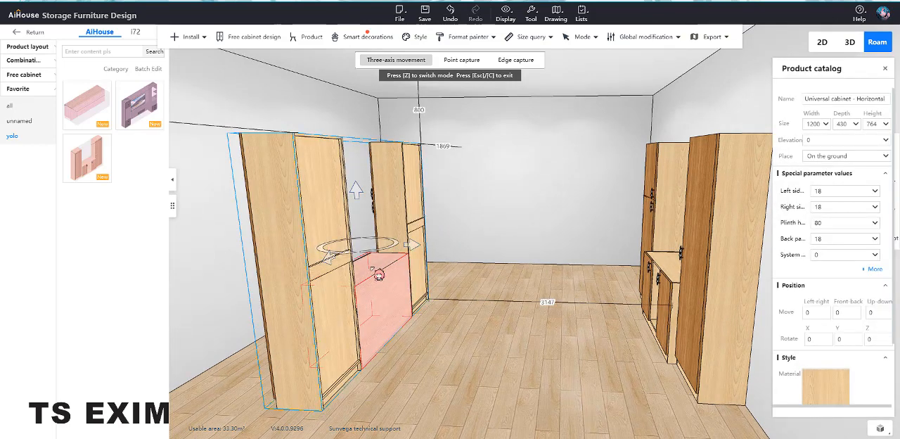
click(379, 275)
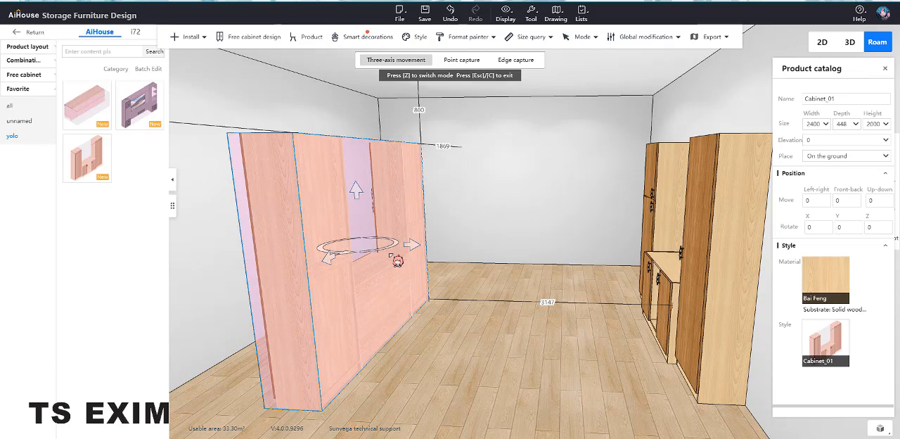
shift+click(390, 271)
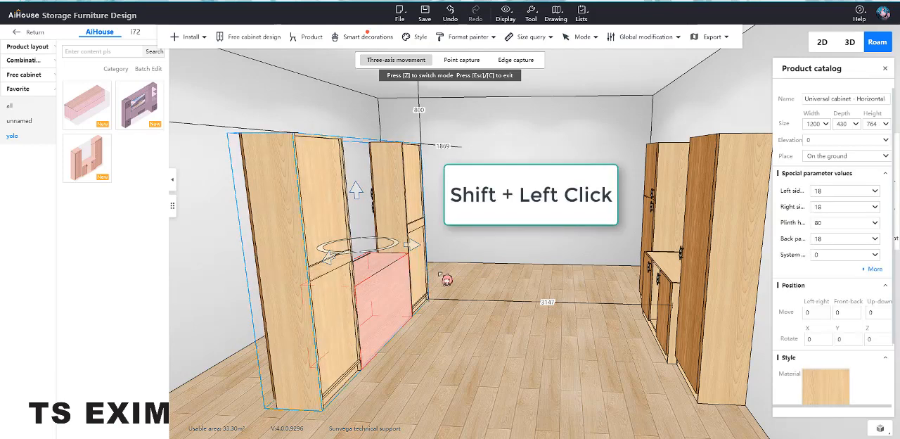
click(386, 271)
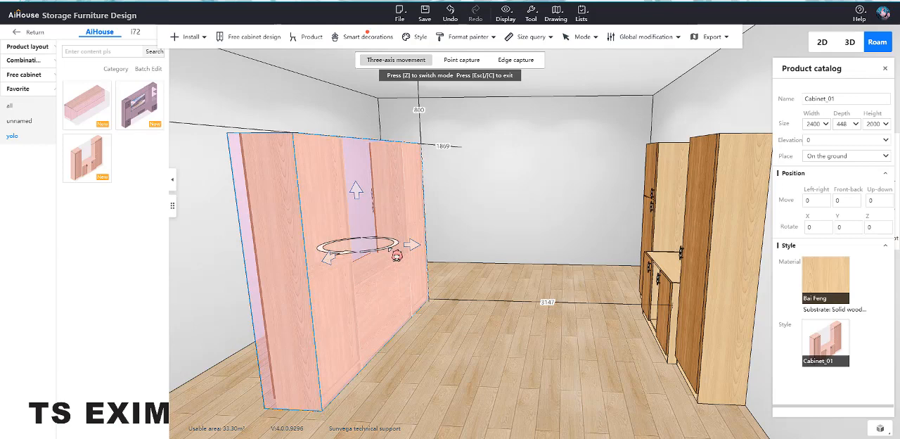
Step: Rotate the placed Cabinet_01 combination to 180 degrees about the Z axis so its doors face the room
drag(397, 256, 4, 287)
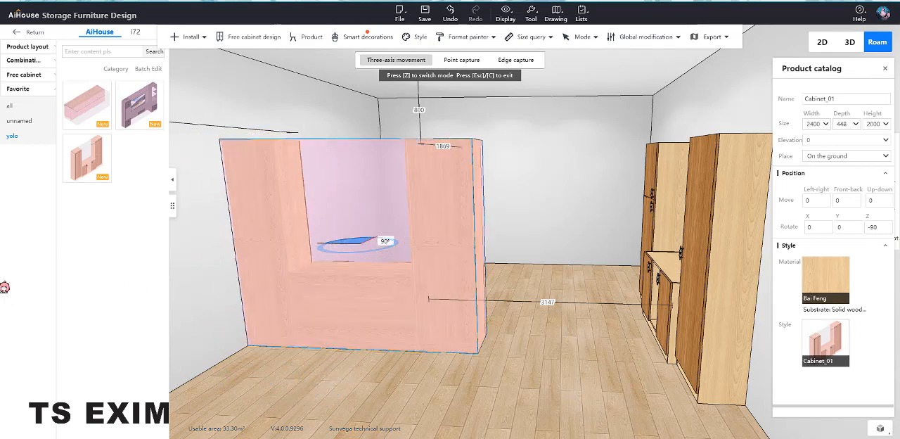
drag(30, 110, 40, 134)
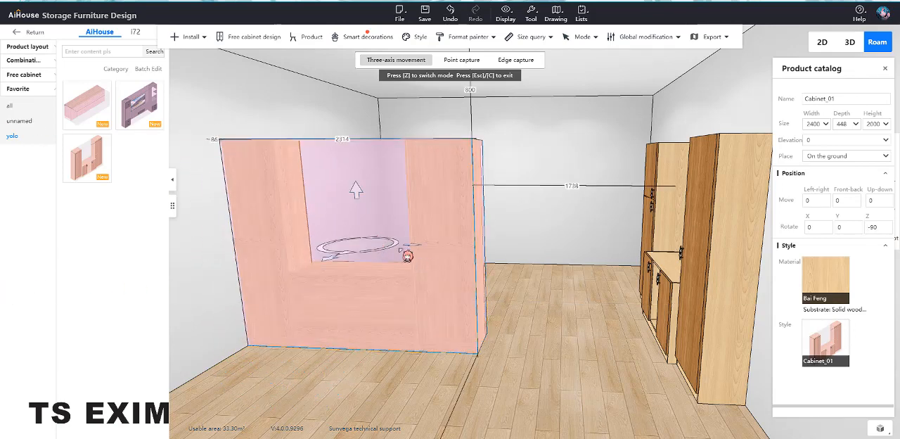
drag(387, 251, 226, 279)
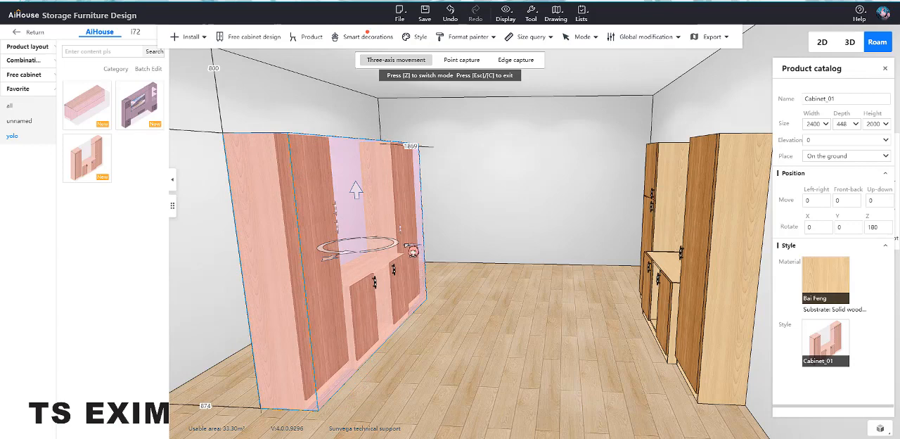
Step: Set the rotated combination's distance from the wall behind it to 0
click(207, 405)
text(0)
key(Return)
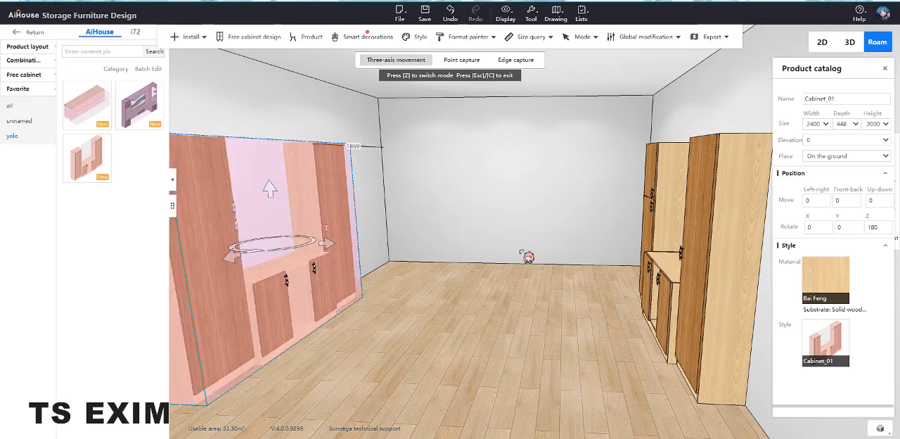
click(510, 257)
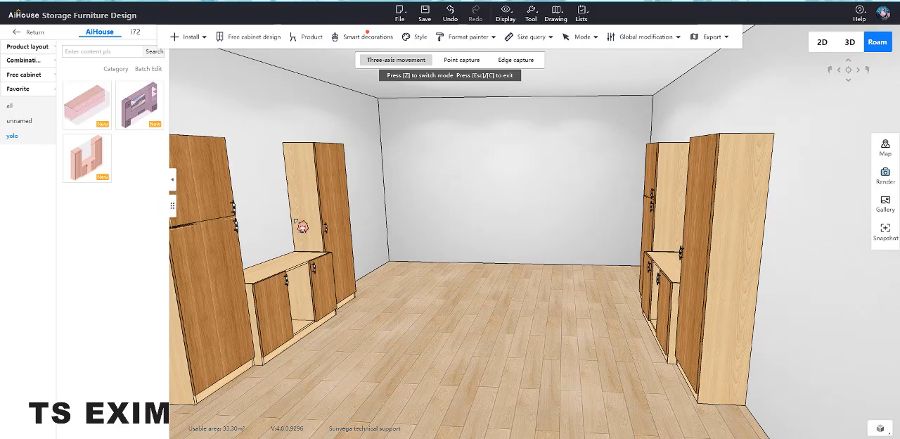
Step: Select the whole Cabinet_01 combination along the wall and ungroup it into individual cabinets
click(322, 241)
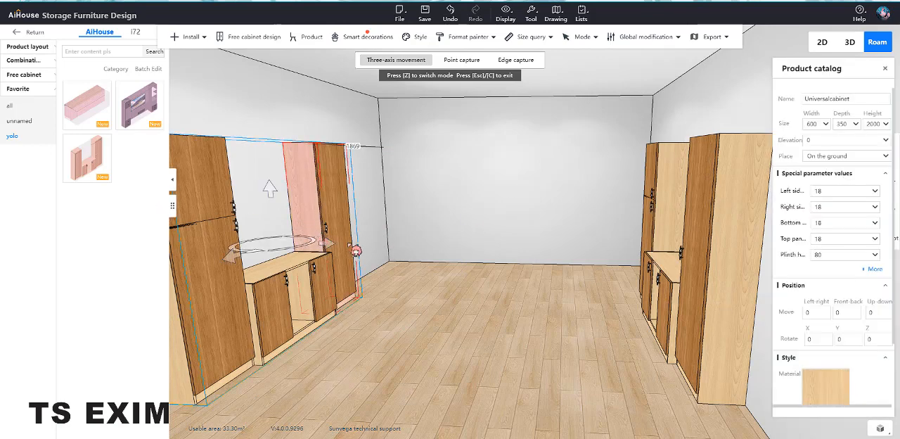
shift+click(319, 216)
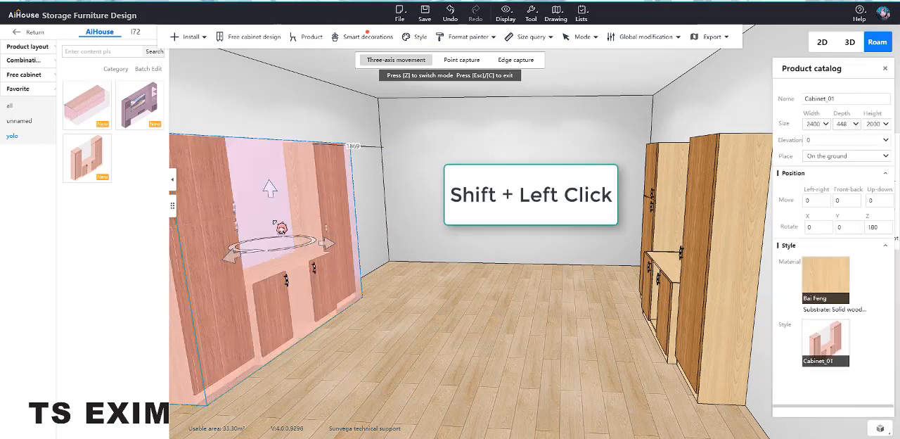
key(ctrl+b)
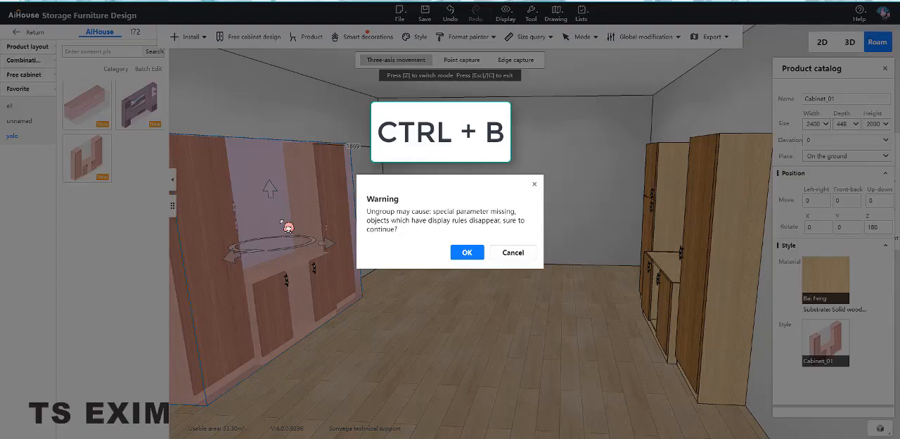
drag(370, 208, 437, 240)
click(436, 243)
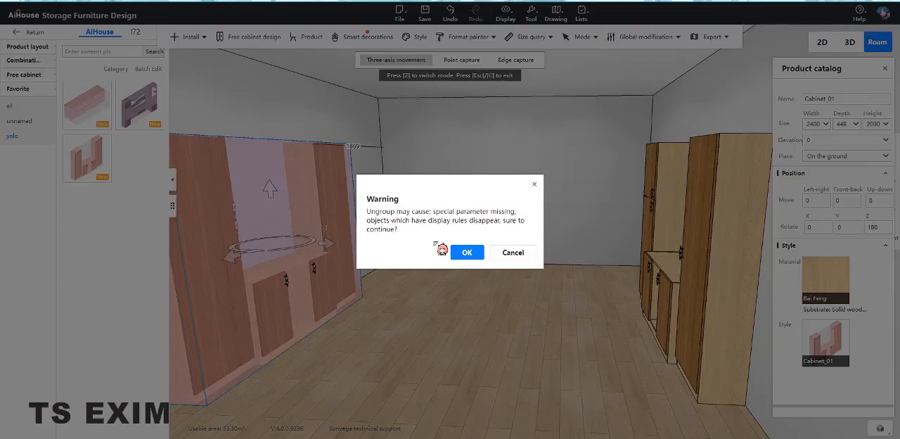
click(475, 255)
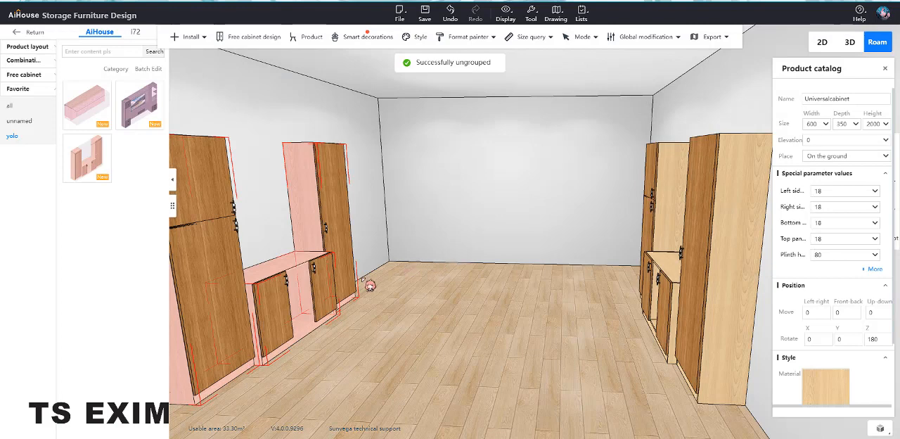
Step: Select only the tall two-door cabinet nearest the viewer in the ungrouped set
drag(370, 227, 463, 192)
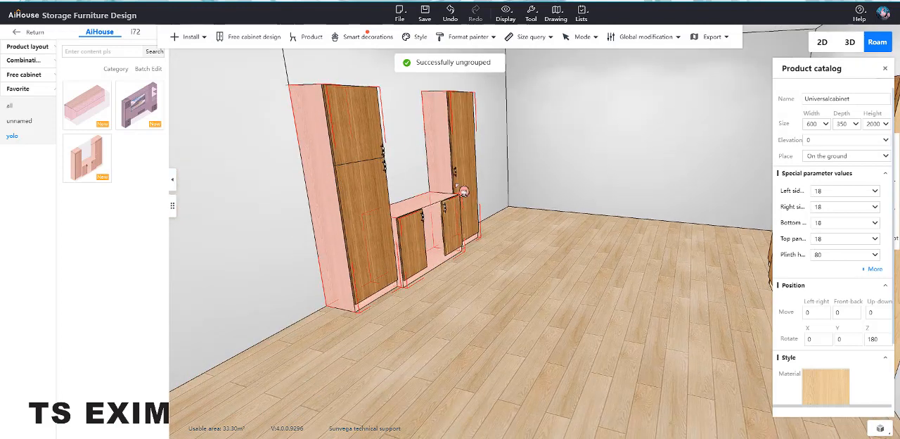
click(312, 236)
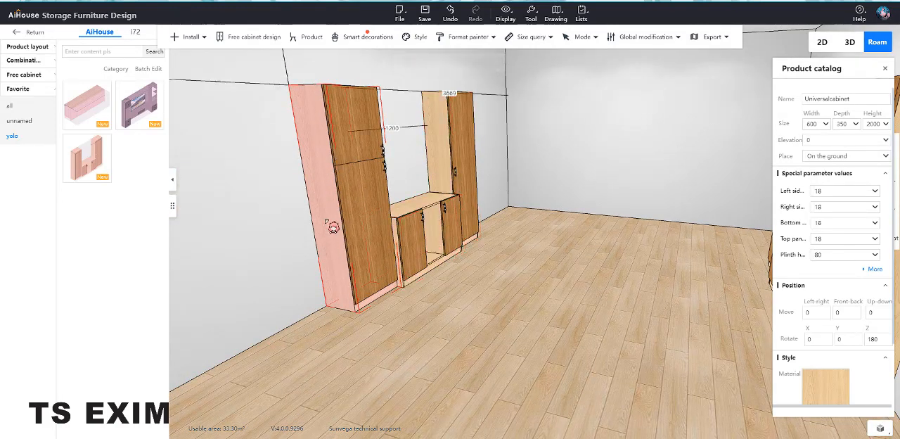
click(332, 222)
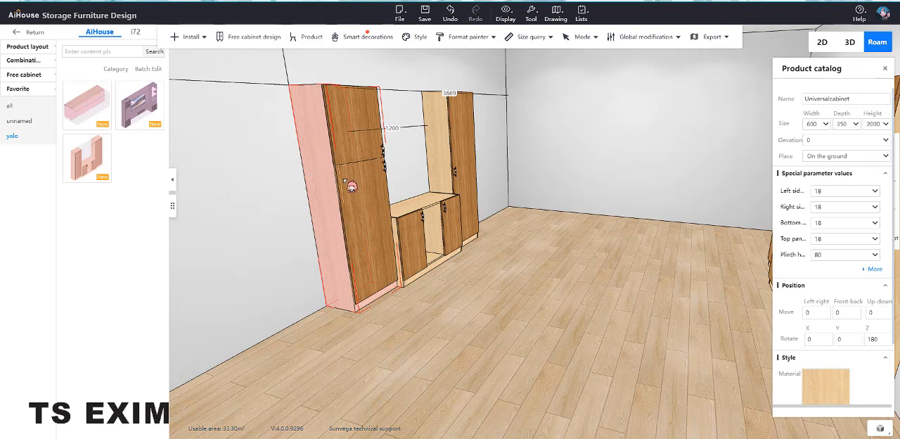
Step: Swap the two ungrouped tall cabinets along the wall, moving the two-door one to the far end and the single-door one nearest the viewer
key(c)
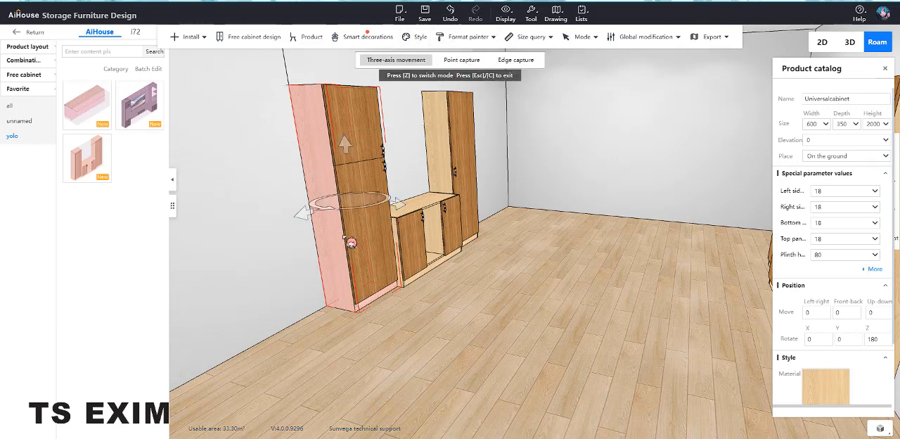
drag(388, 200, 273, 265)
click(441, 165)
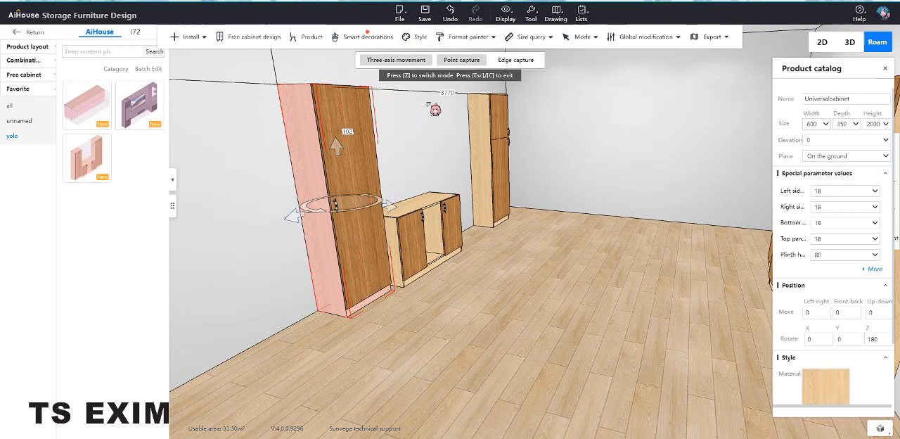
Step: Place the two-door tall cabinet and the single-door tall cabinet flush against the ends of the low cabinet between them
click(485, 211)
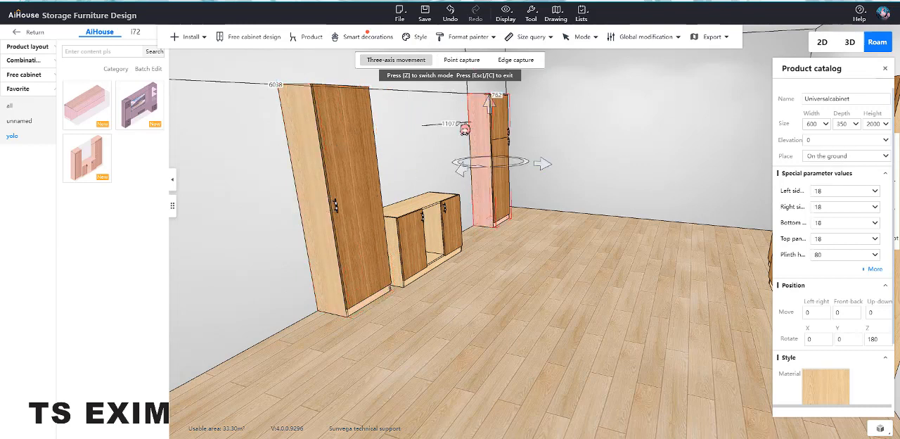
drag(390, 122, 396, 130)
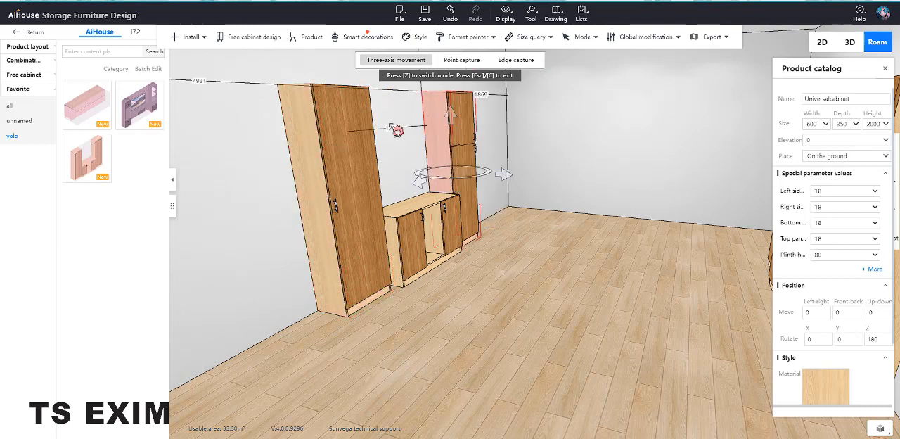
click(302, 173)
right_drag(426, 210, 483, 146)
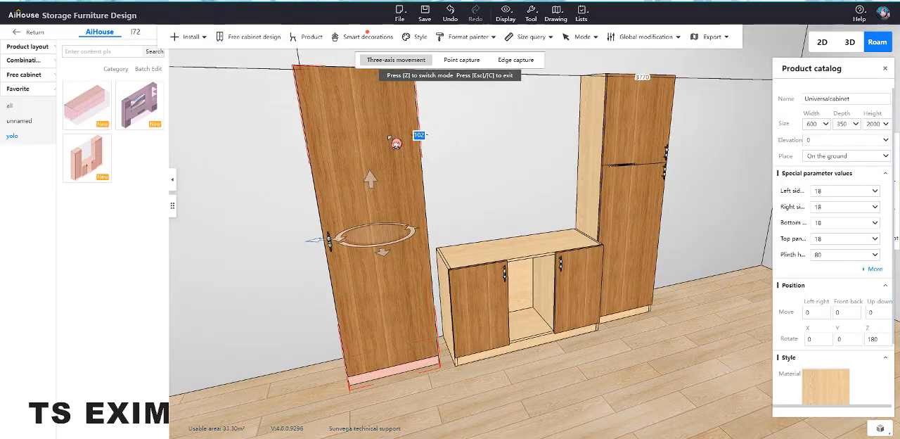
right_drag(395, 143, 578, 195)
click(547, 153)
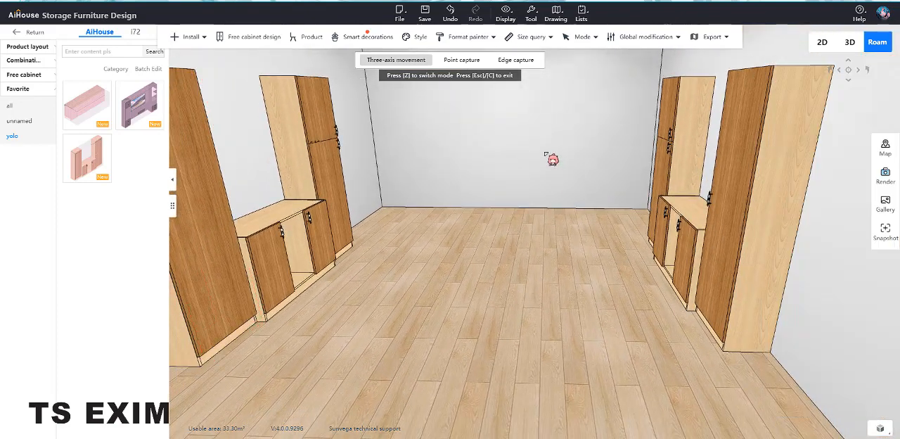
Step: Open all cabinet doors to check which way they swing, and close them again
key(o)
key(o)
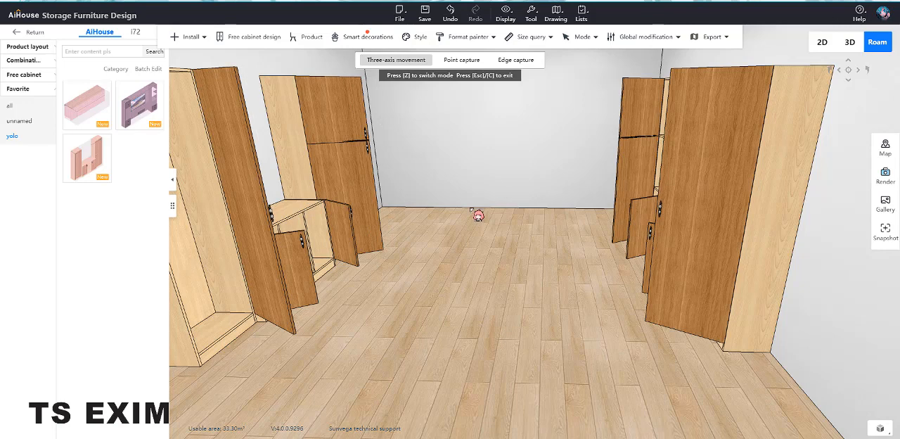
key(o)
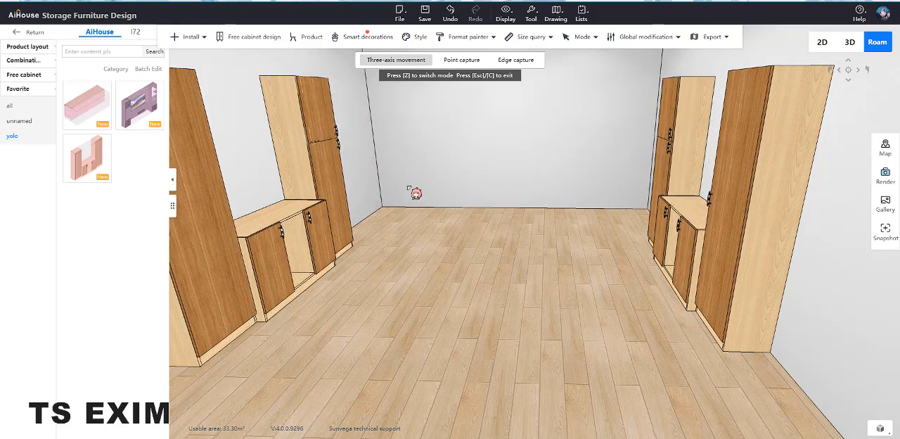
Step: Set the opening direction to Right for both doors of the far tall cabinet and to Left for the near tall cabinet's door
click(320, 109)
drag(404, 189, 374, 170)
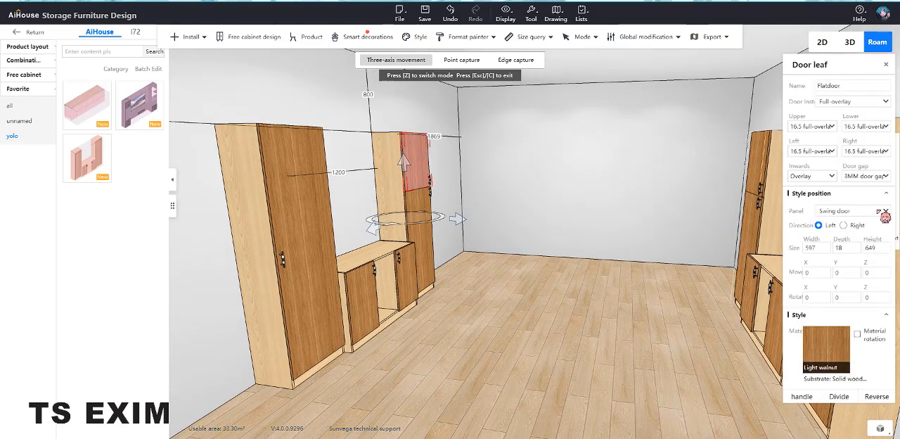
click(878, 211)
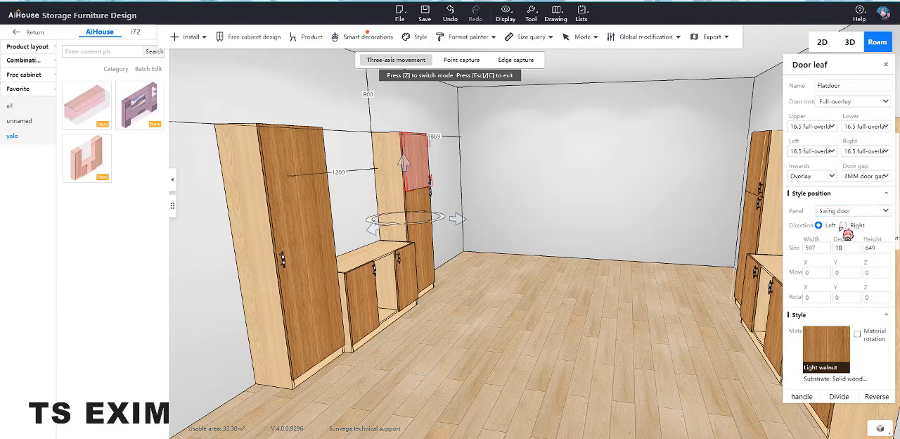
click(843, 226)
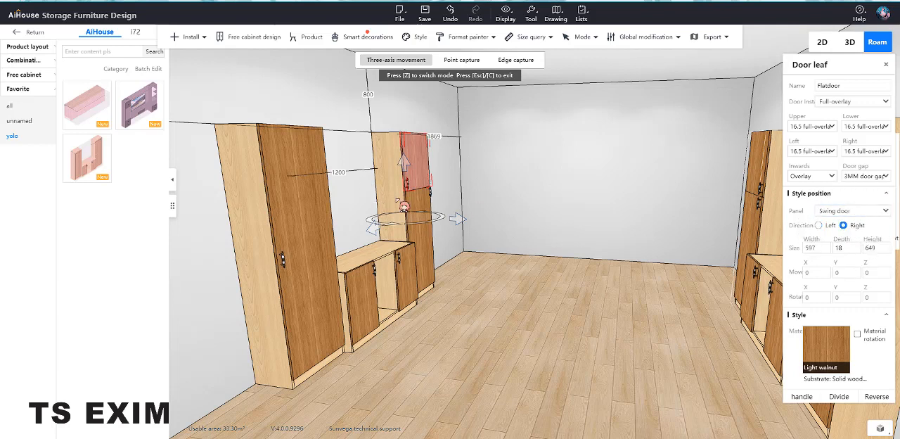
click(420, 198)
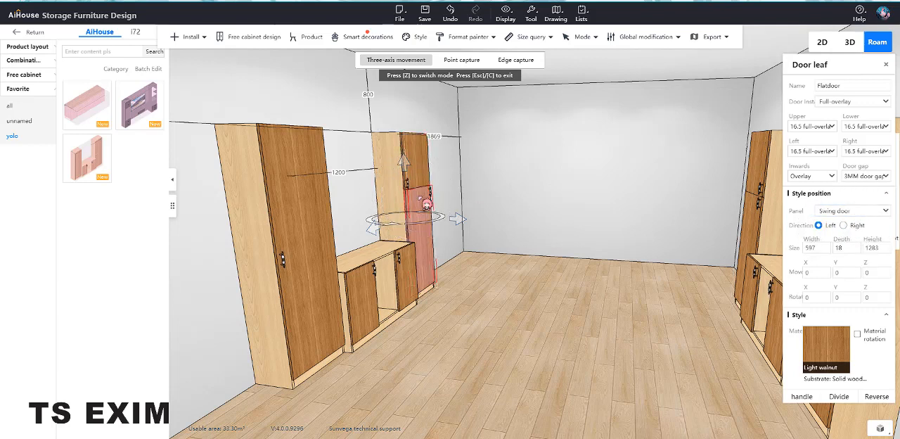
click(844, 226)
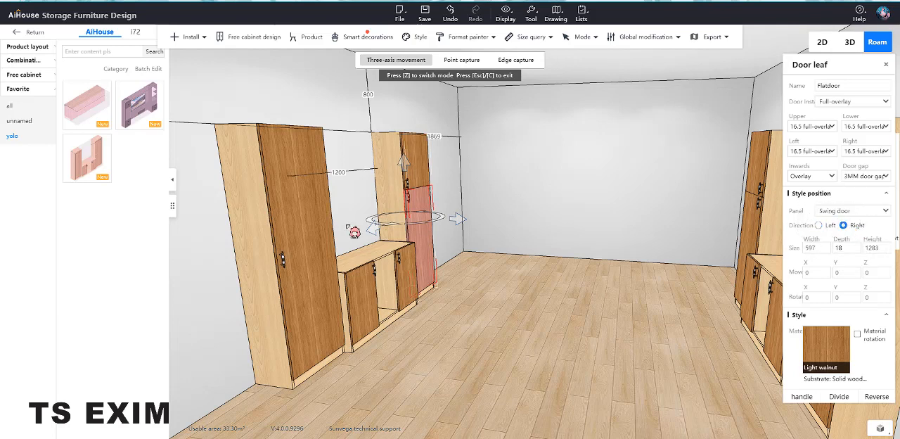
click(300, 214)
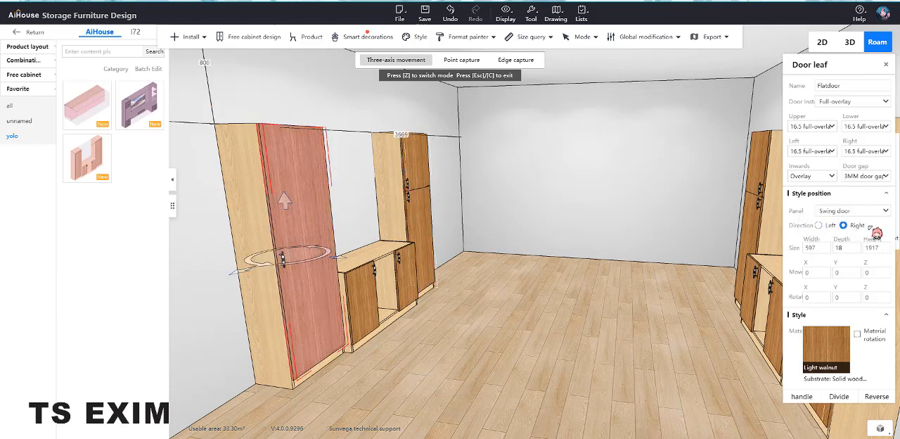
click(819, 225)
Step: Compare the door swings of the two facing cabinet rows by opening and closing all doors, and view the whole room
scroll(575, 271, down, 2)
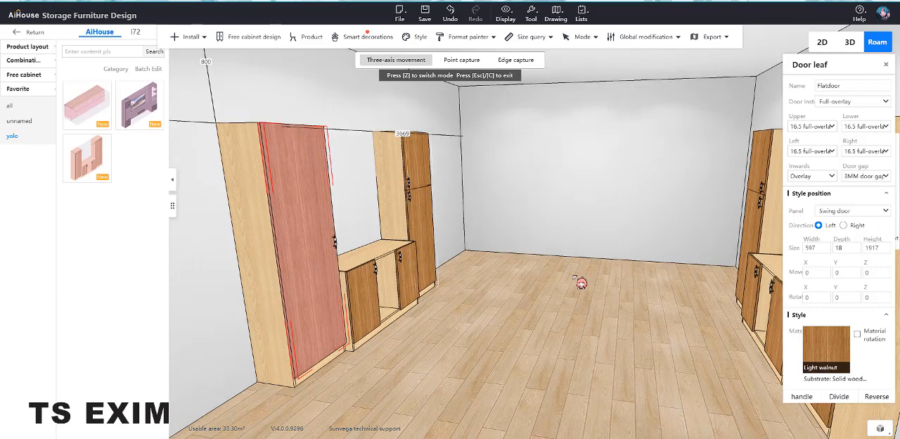
mouse_move(577, 275)
mouse_down()
mouse_move(556, 272)
mouse_move(570, 272)
mouse_up()
scroll(557, 273, down, 2)
scroll(583, 272, up, 1)
key(o)
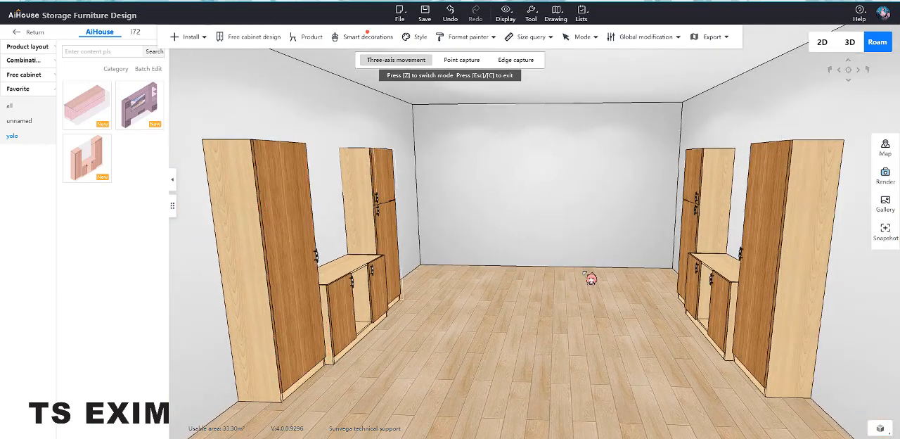
key(o)
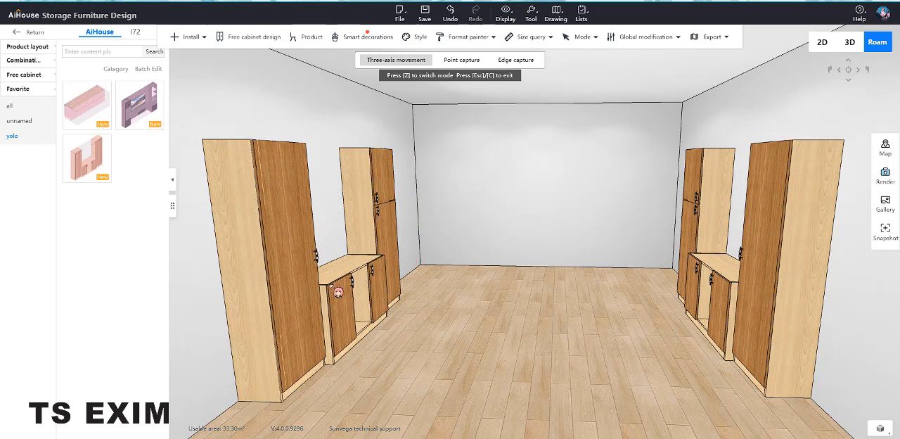
right_drag(473, 343, 478, 304)
scroll(479, 339, down, 1)
scroll(478, 337, up, 3)
scroll(483, 325, down, 1)
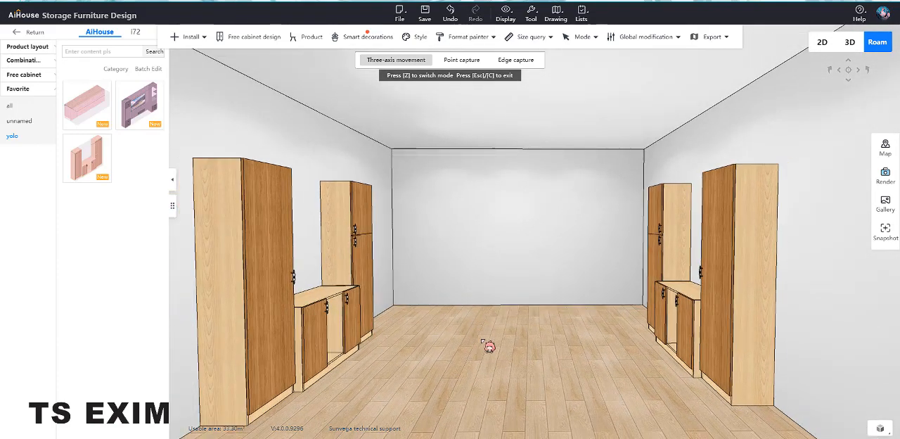